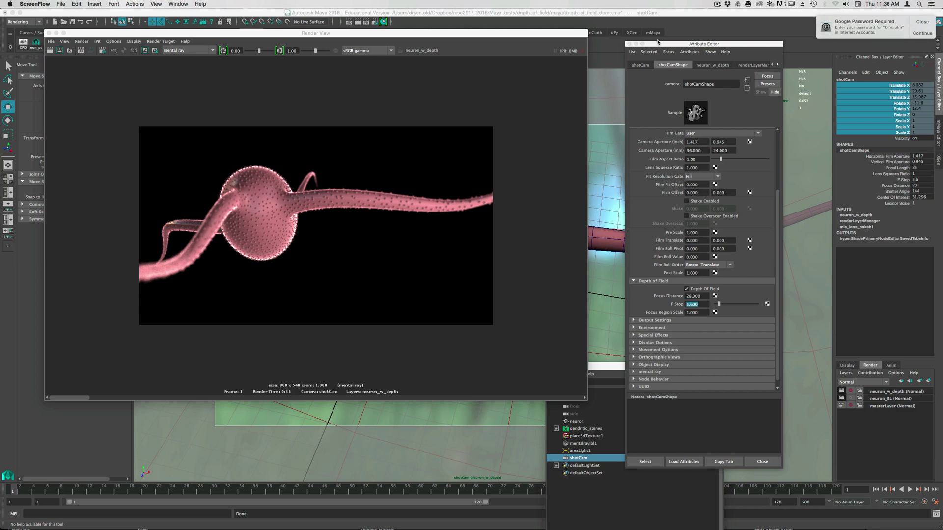
- Close the render preview and turn off shotCamShape's built-in Depth Of Field
drag(663, 44, 567, 26)
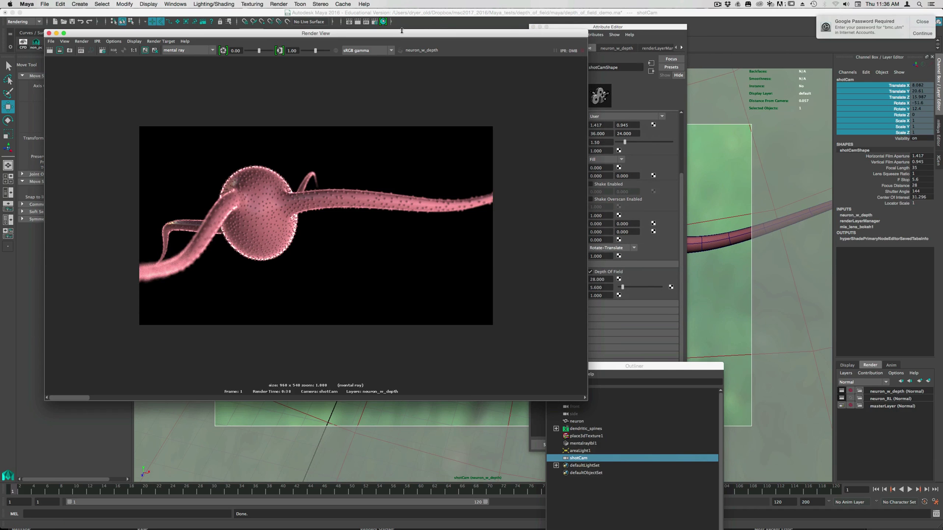
click(49, 33)
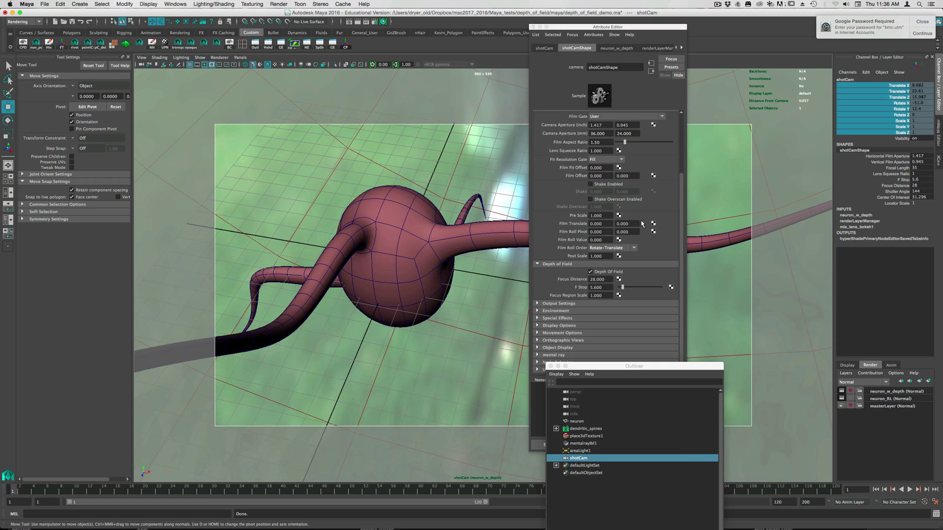
click(591, 272)
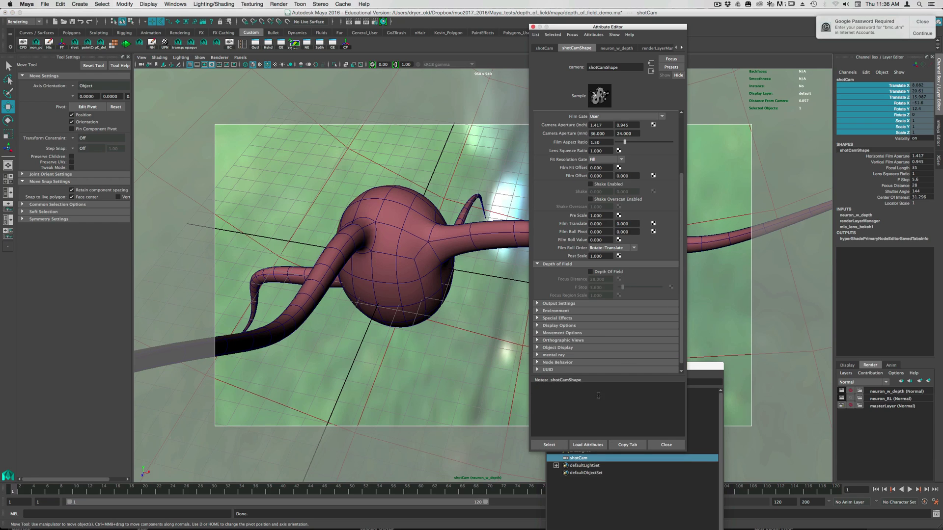
- Break the mia_lens_bokeh1 connection from the camera's mental ray Lens Shader
click(550, 356)
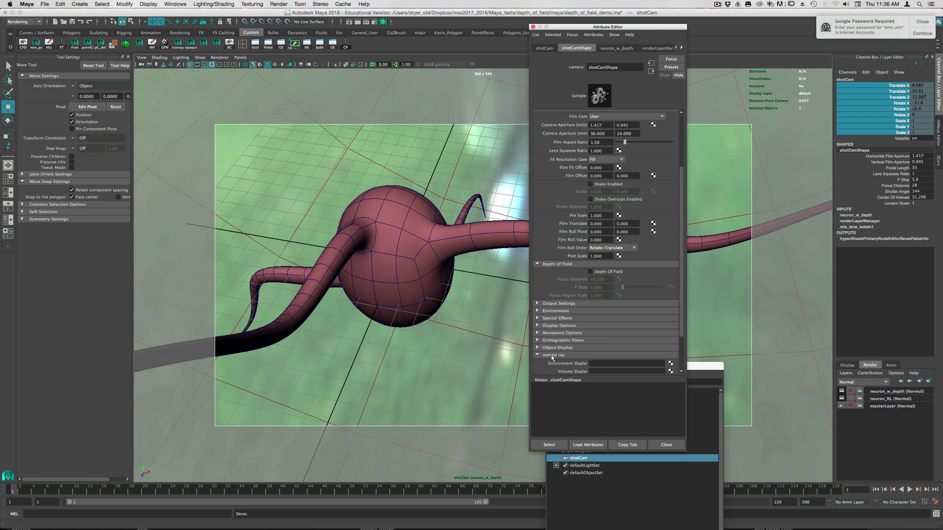
scroll(556, 348, down, 3)
right_click(582, 332)
click(587, 349)
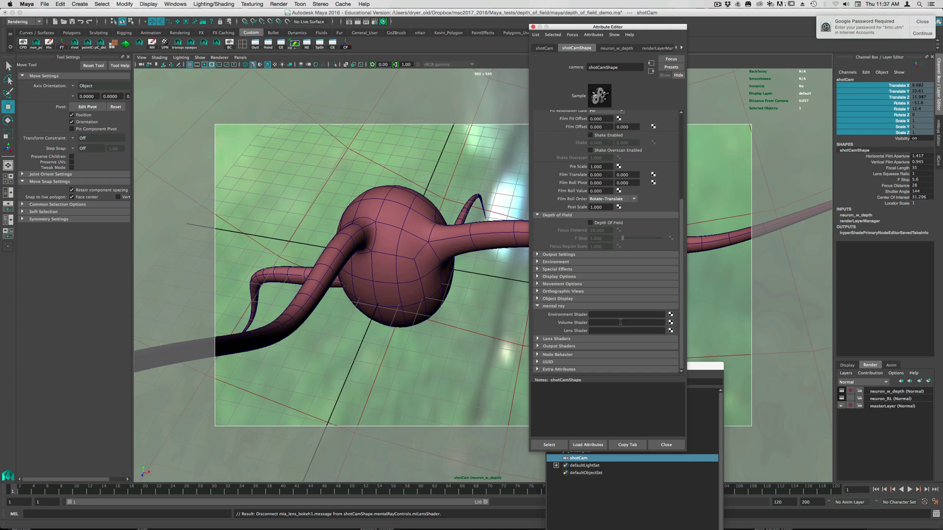
- Use Load Attributes to show only the shotCamShape node's settings
click(573, 448)
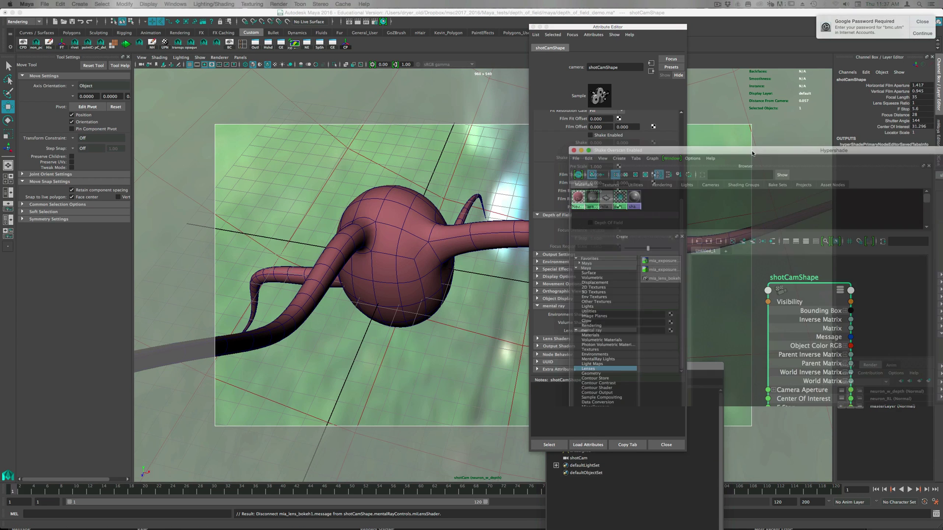
- Move the Hypershade window into view and frame the shotCamShape node in its graph
drag(753, 154, 283, 63)
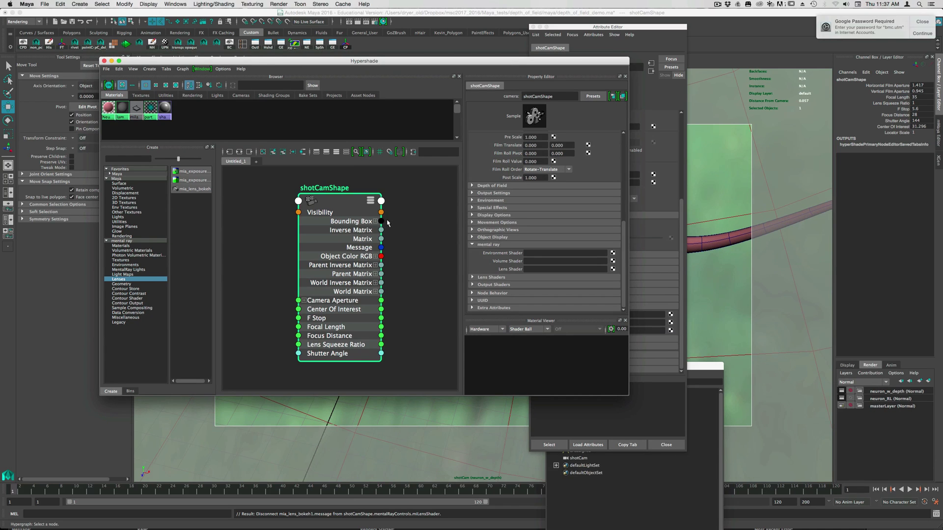
scroll(386, 263, down, 3)
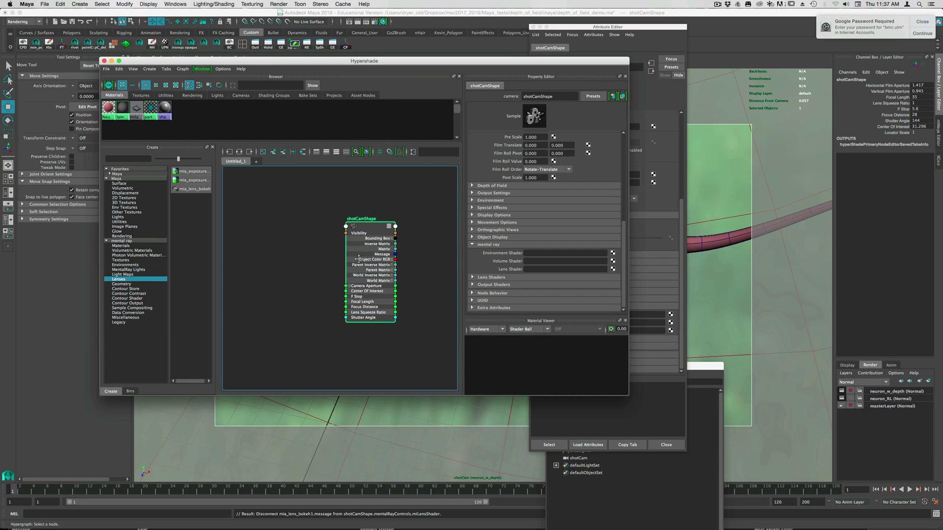
drag(383, 236, 372, 248)
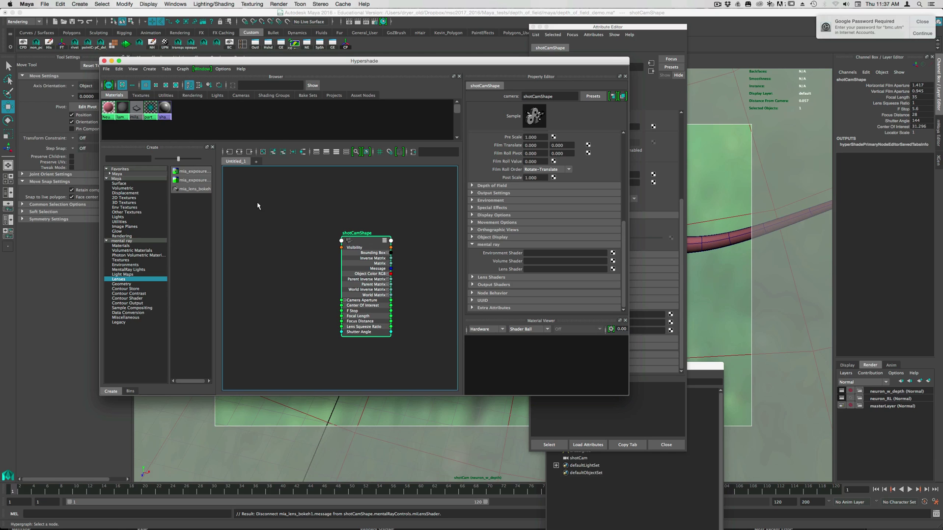
click(239, 153)
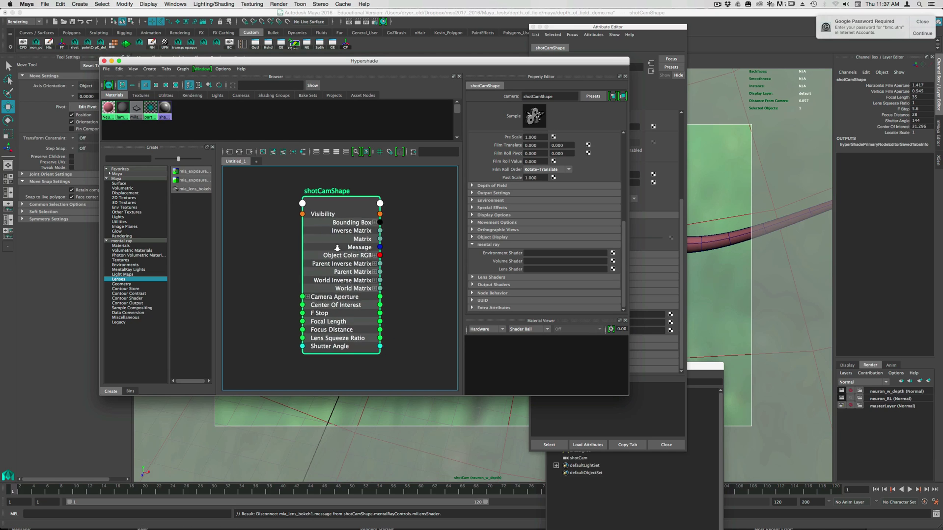
scroll(337, 248, down, 1)
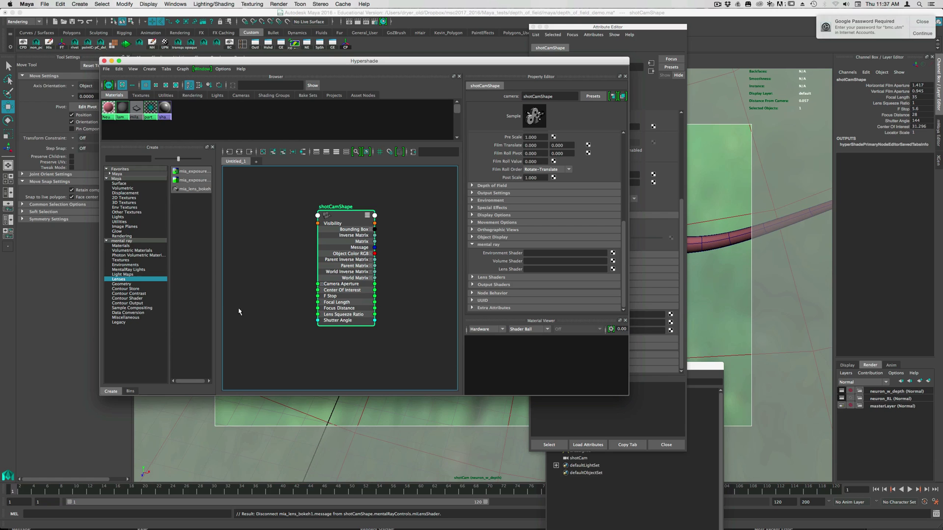
- Filter the Create panel to mental ray Lenses and pick the mia_lens_bokeh node type
click(122, 241)
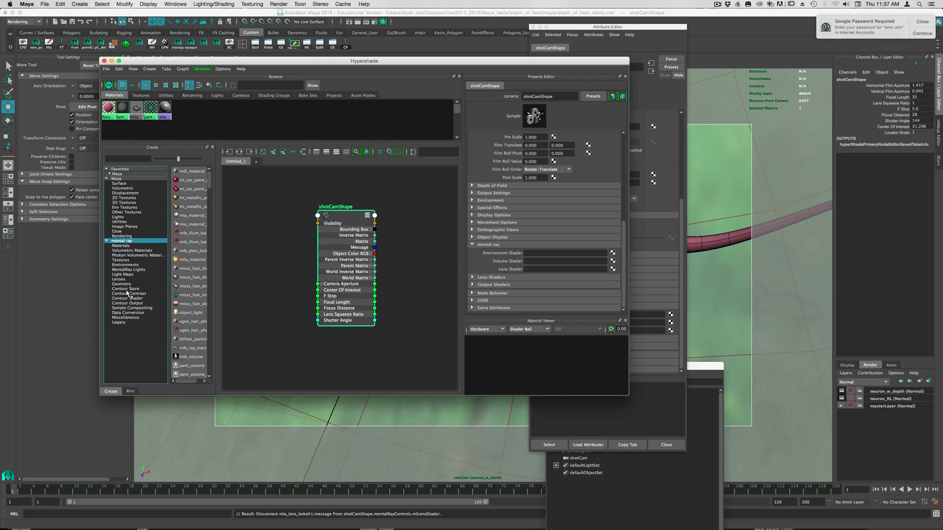
click(120, 279)
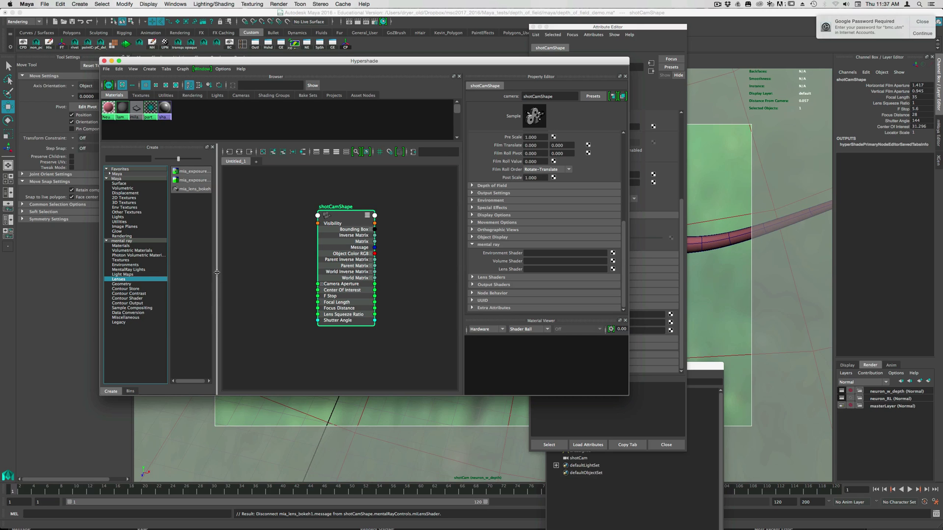
drag(216, 272, 266, 273)
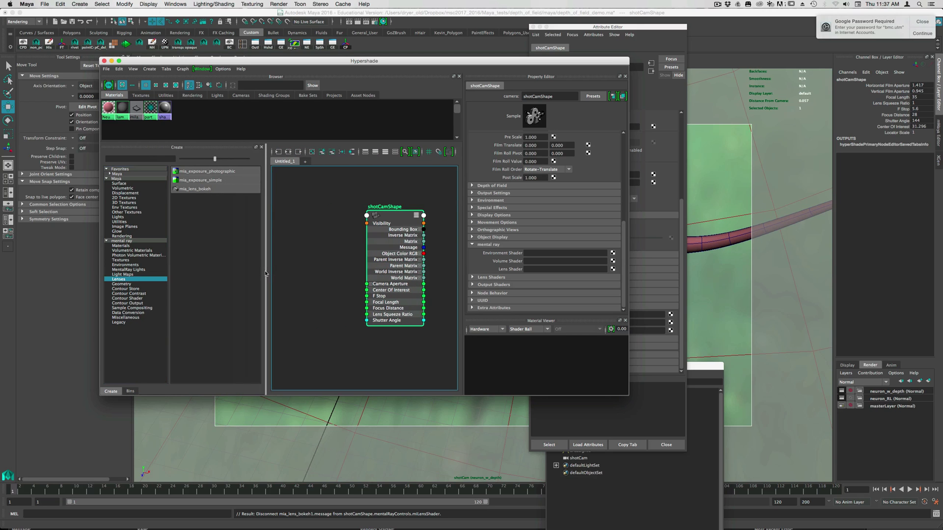
click(199, 198)
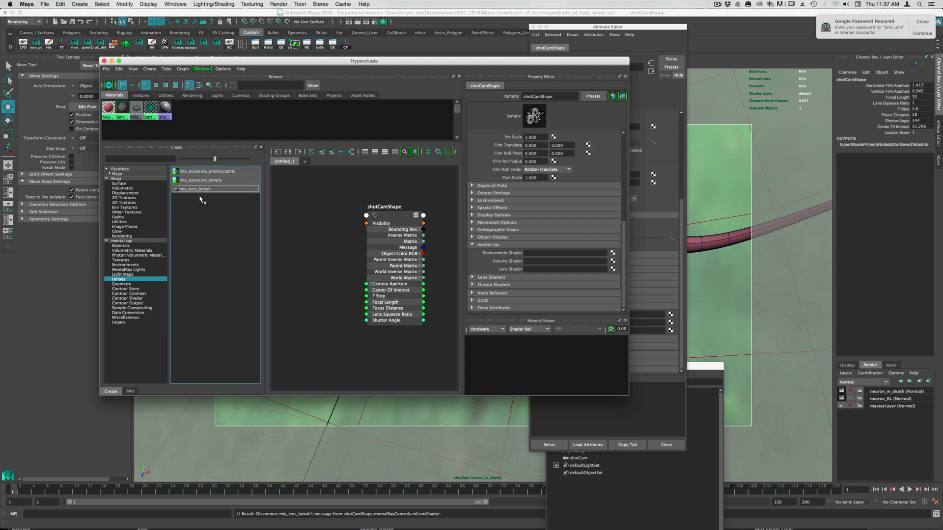
- Place a mia_lens_bokeh2 node beside shotCamShape and inspect its Plane, Radius, Samples and Blade Angle values
click(297, 233)
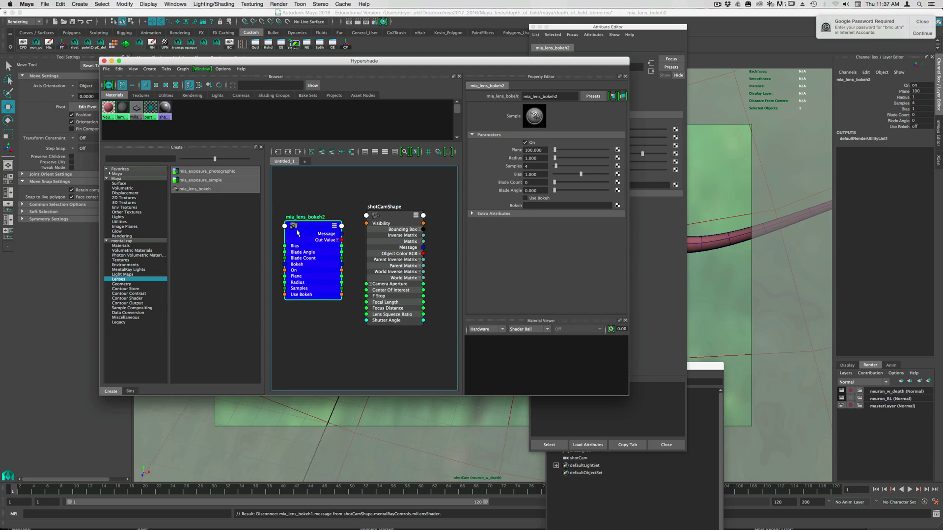
drag(297, 233, 304, 222)
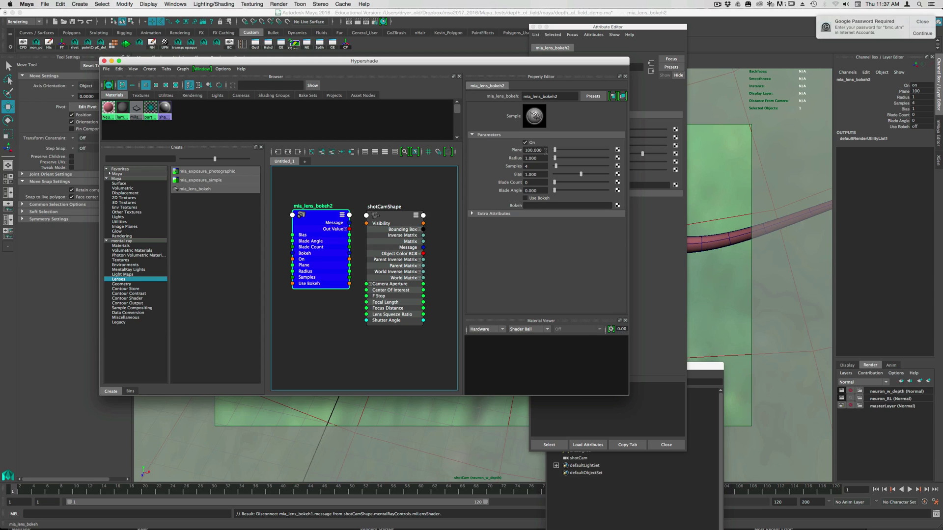
click(527, 150)
click(543, 158)
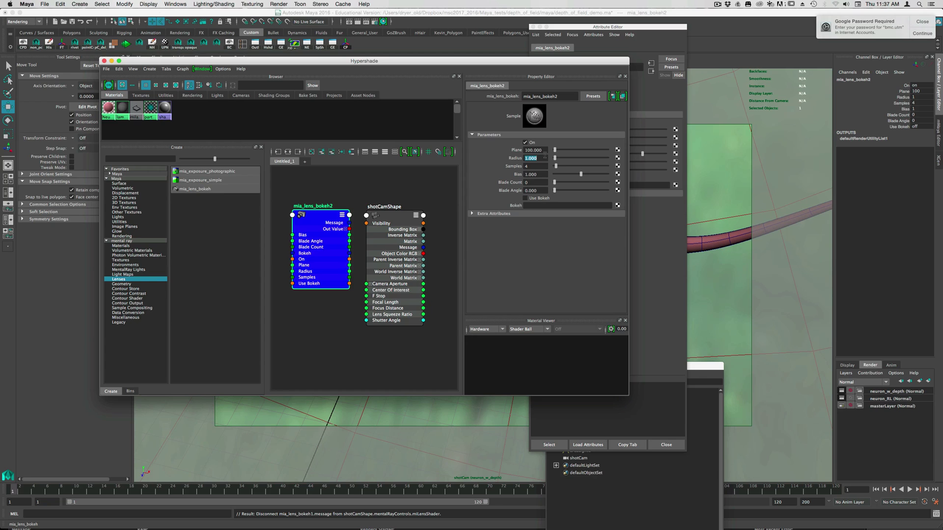
click(544, 151)
click(546, 158)
click(529, 167)
click(534, 191)
- Drag mia_lens_bokeh2 into shotCamShape's Lens Shader field and enter 28 for its Plane value
click(375, 240)
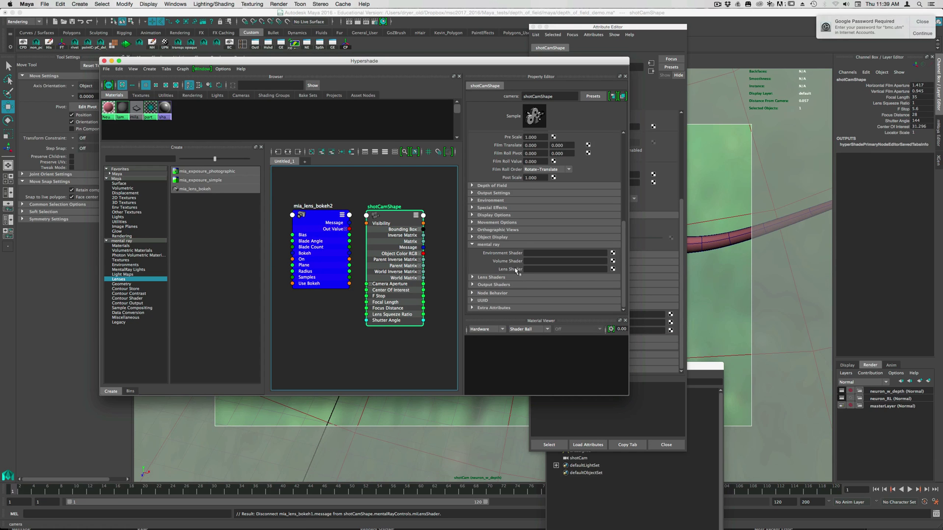
middle_drag(335, 251, 510, 271)
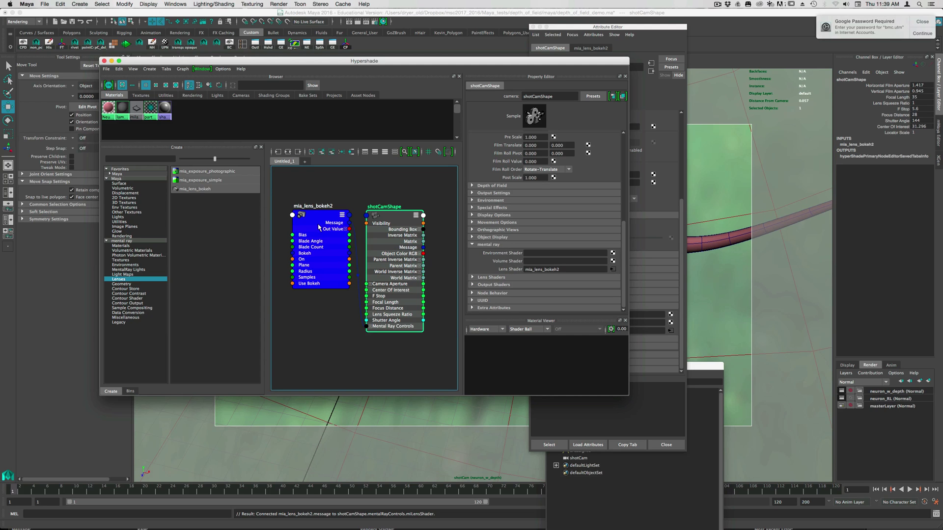
click(612, 269)
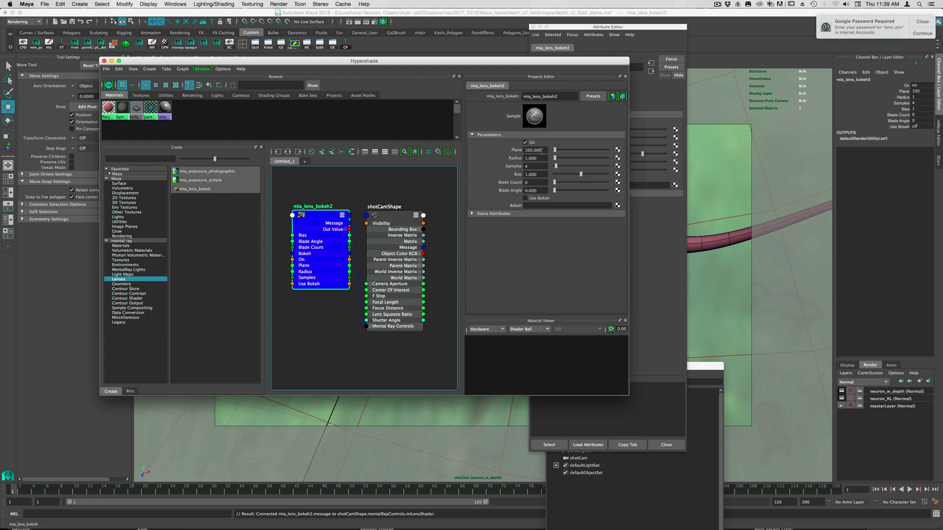
click(540, 150)
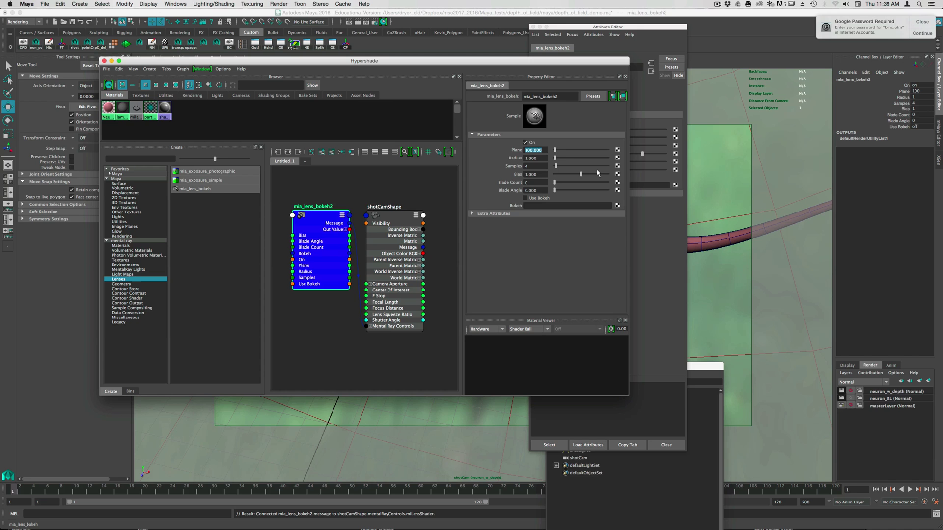
text(28)
key(Return)
drag(517, 64, 586, 342)
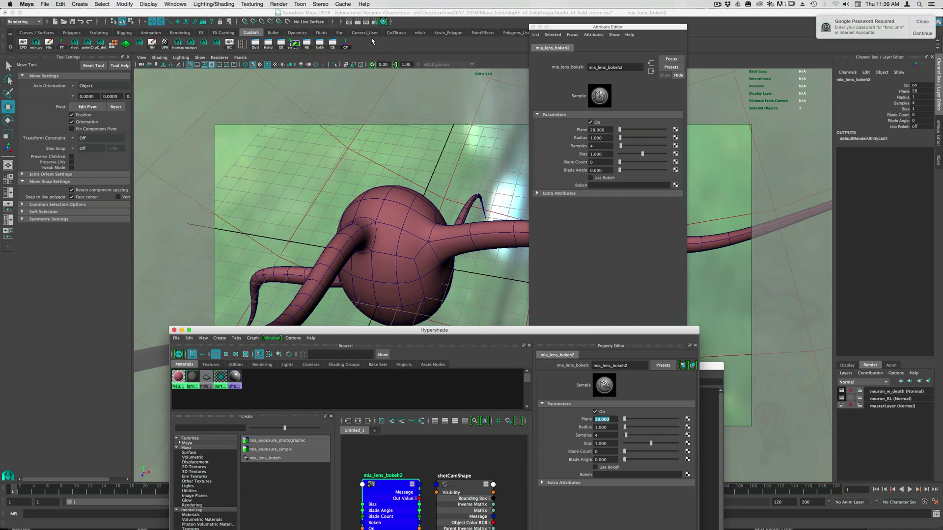
- Redo the shotCam render in Render View using the mia_lens_bokeh2 lens
click(350, 22)
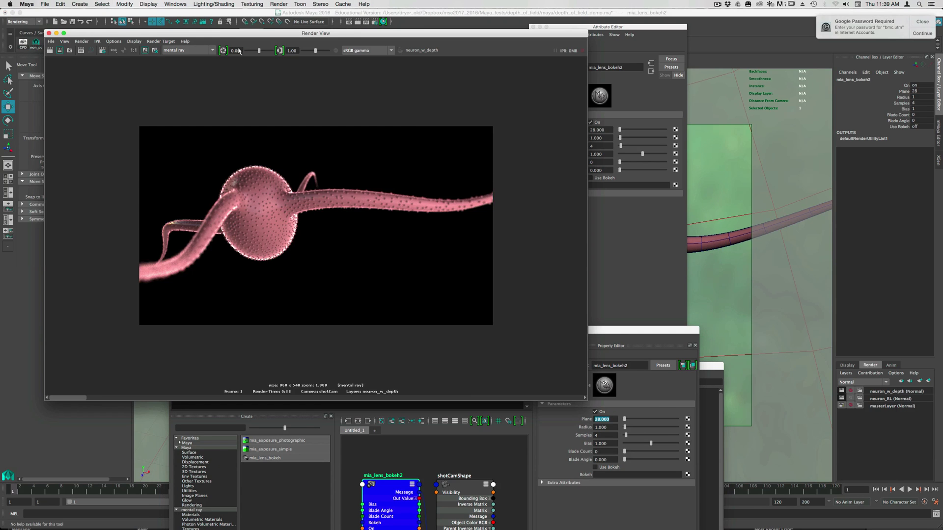
drag(213, 33, 326, 37)
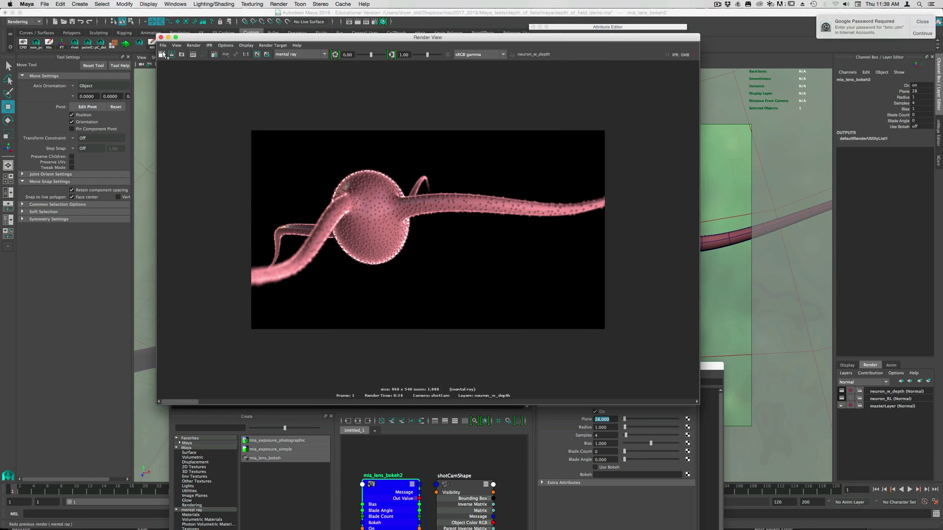
click(163, 54)
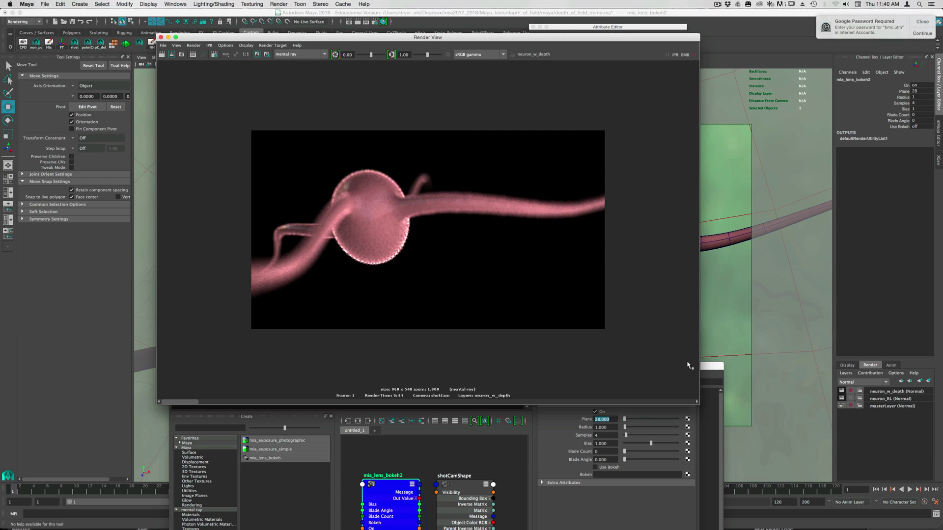
drag(698, 402, 522, 305)
drag(598, 330, 612, 333)
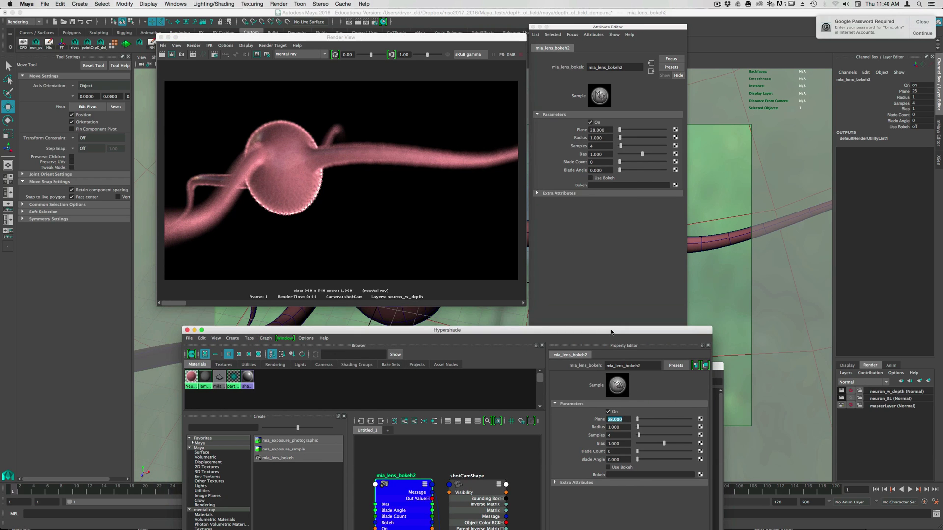
- Set the mia_lens_bokeh2 Radius to 3
click(607, 137)
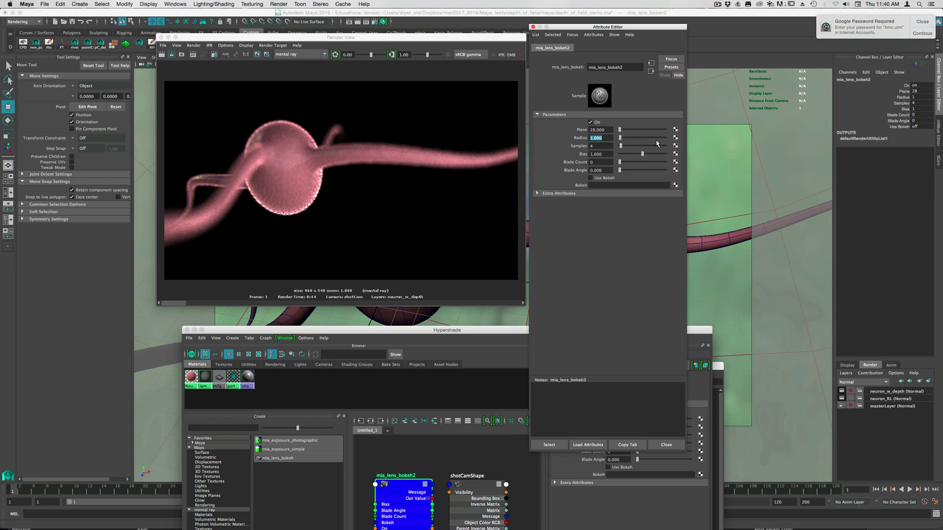
text(3)
key(Return)
- Keep the full-frame render and render a region around the neuron's cell body
click(257, 57)
drag(223, 105, 339, 230)
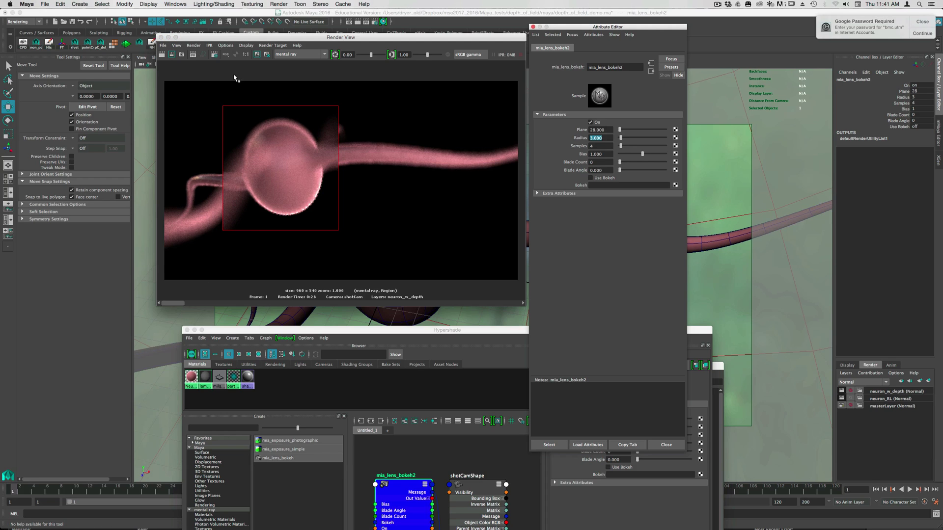
click(258, 55)
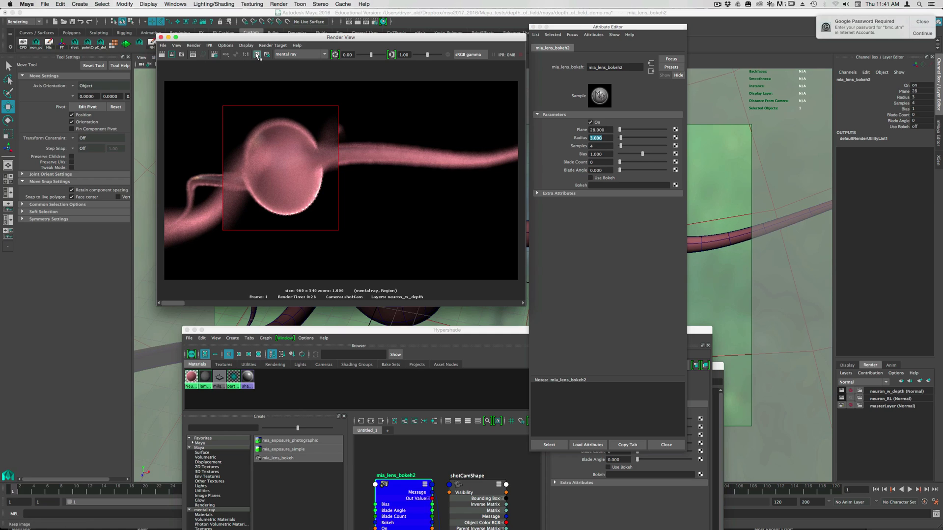
mouse_move(175, 304)
mouse_down()
mouse_move(218, 305)
mouse_move(179, 305)
mouse_up()
- Change the bokeh Radius to 0.1 and re-render the marked cell-body region
click(599, 138)
text(0)
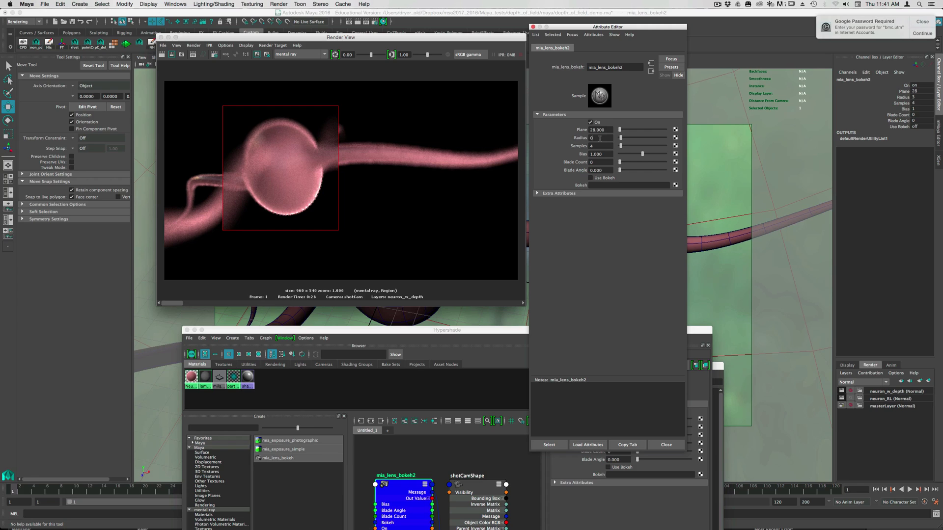
text(.1)
key(Return)
click(257, 55)
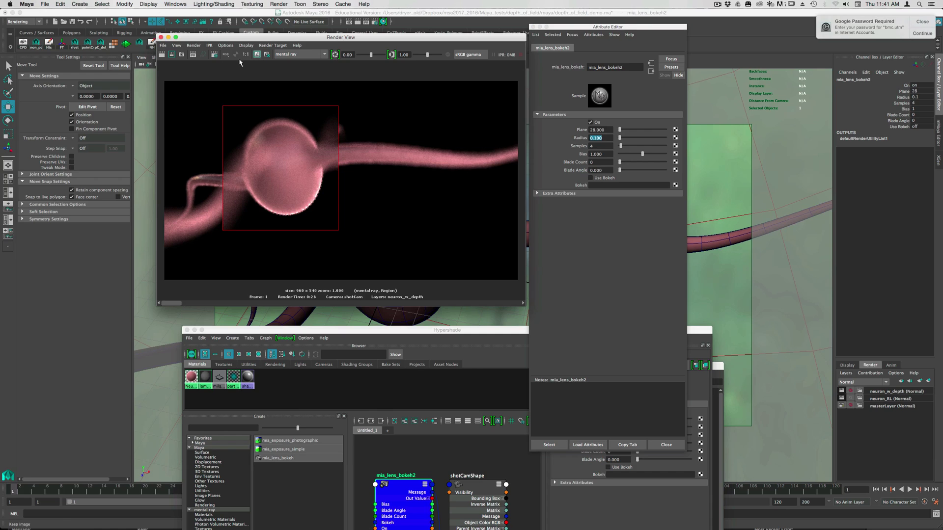
click(168, 57)
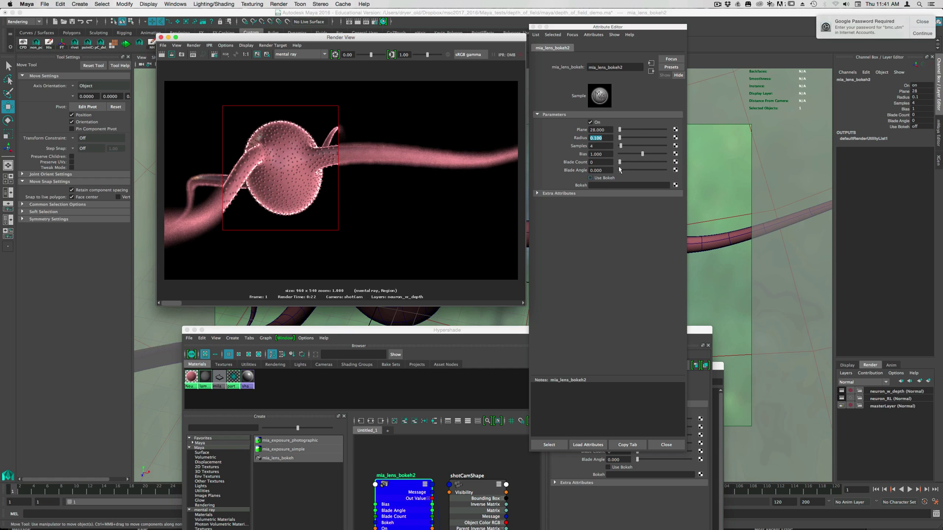
- Set Radius to 0.75, keep the previous image, and re-render the cell-body region
click(604, 138)
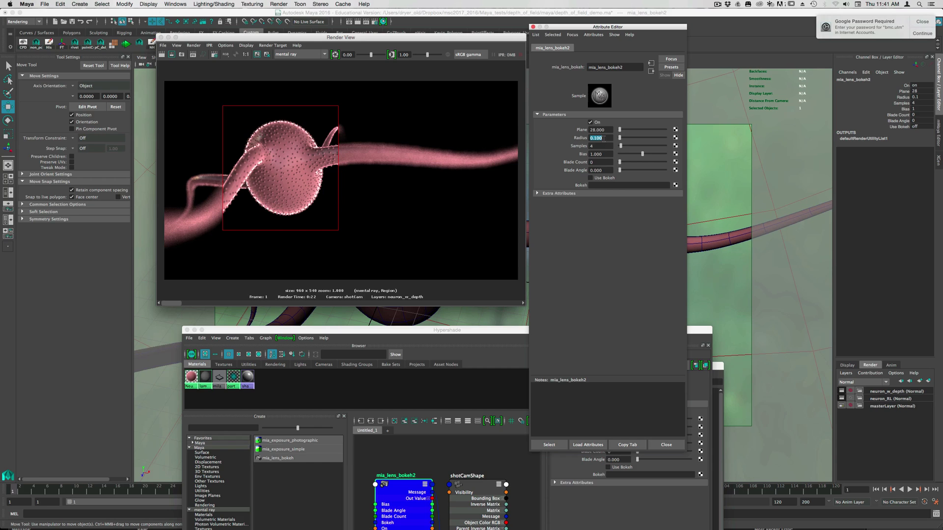
text(0.75)
key(Return)
click(257, 55)
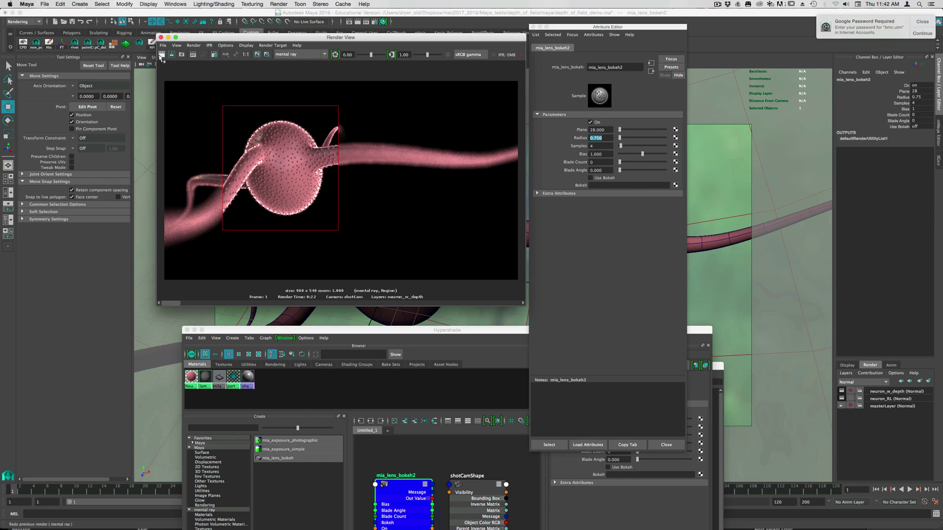
click(172, 54)
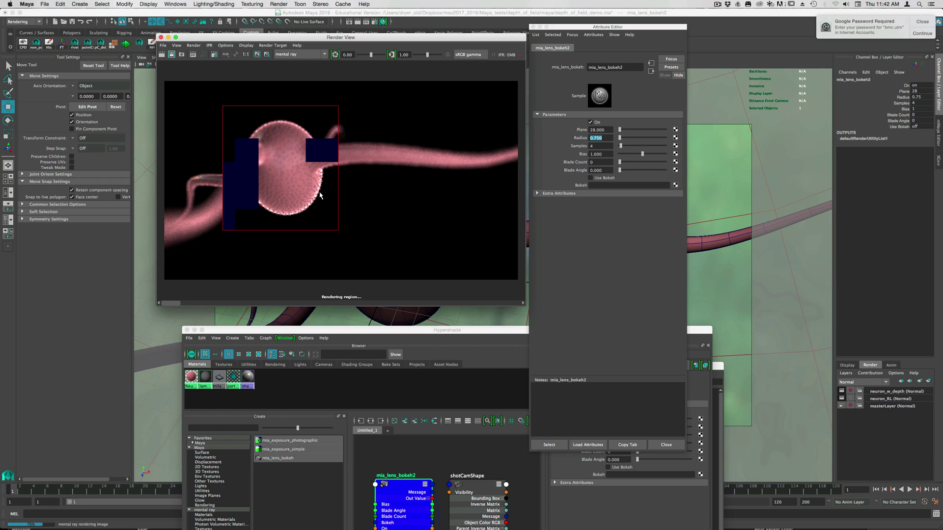
- Set Radius to 0.5 and re-render the cell-body region
click(606, 138)
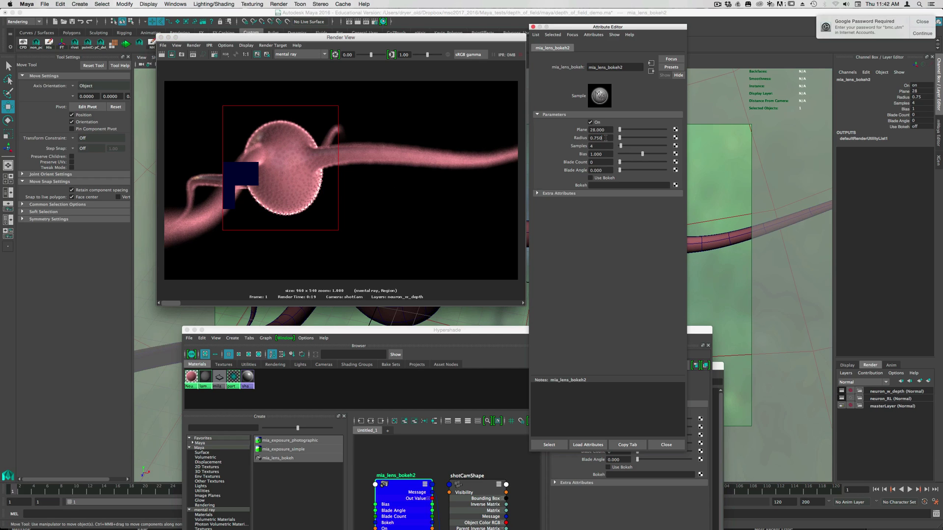
text(0.5)
key(Return)
click(172, 54)
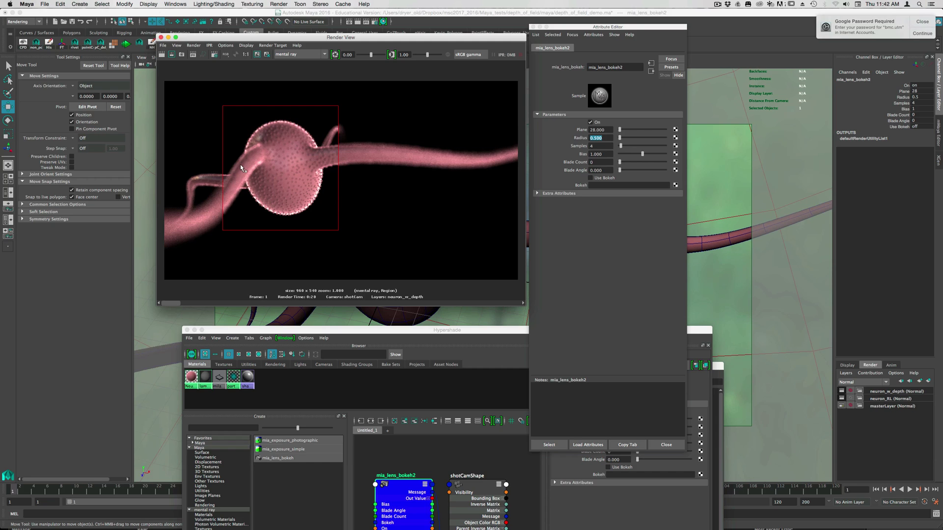
- Set the bokeh Radius to 0.3 and keep the current render
click(605, 139)
text(0.3)
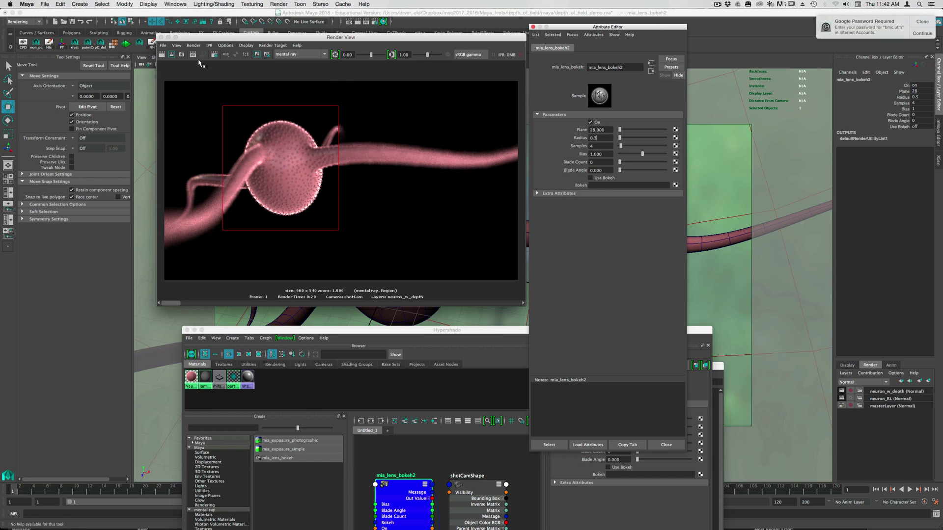
click(257, 56)
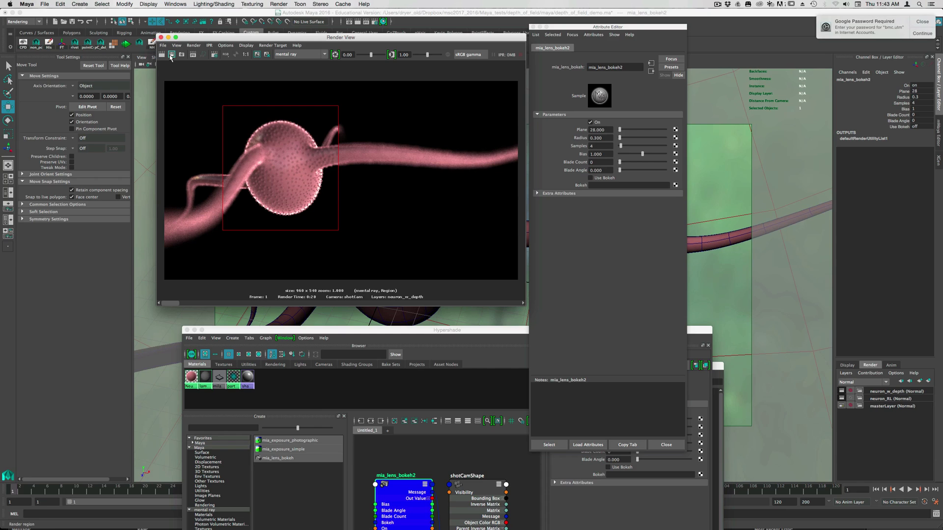
- Re-render the cell-body region and scroll the image history to compare kept renders
click(171, 55)
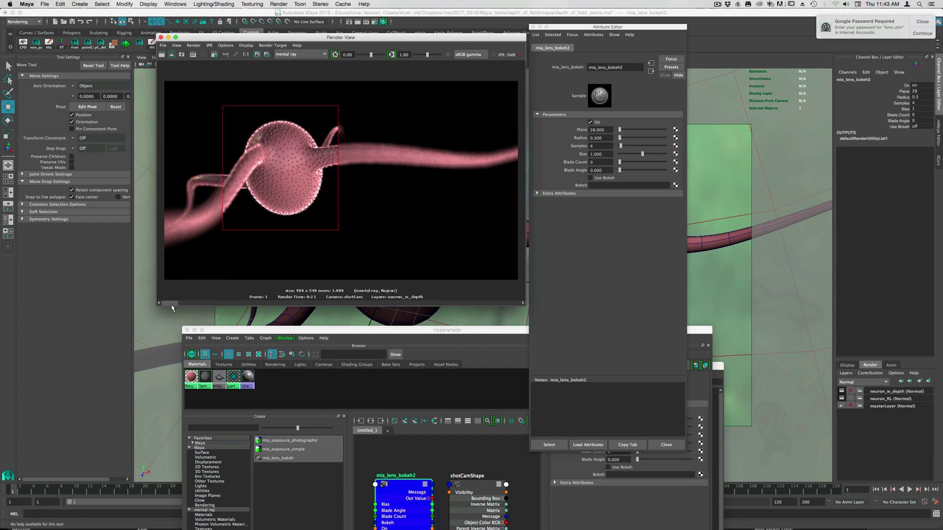
drag(173, 303, 207, 304)
drag(199, 302, 177, 304)
- Turn on Use Bokeh, set bokeh Samples to 16, and redo the full-frame render
click(590, 177)
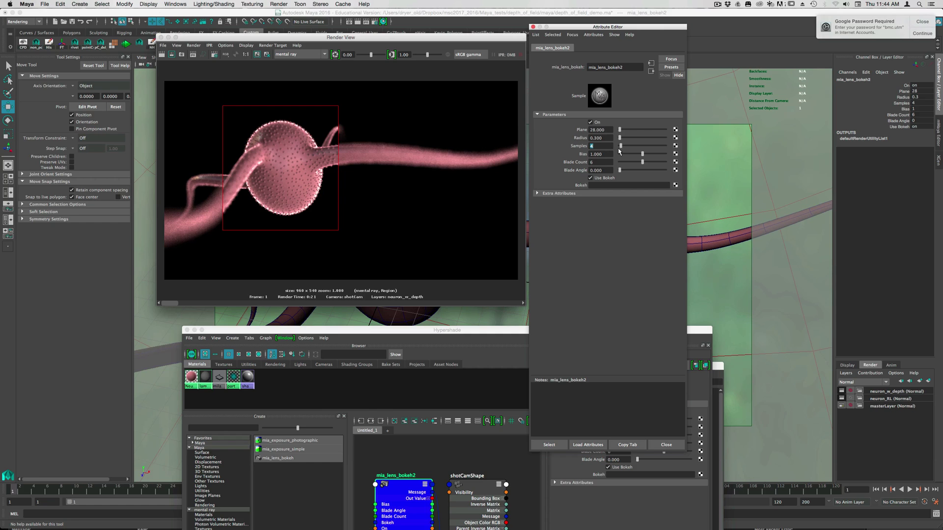
text(16)
key(Return)
click(161, 55)
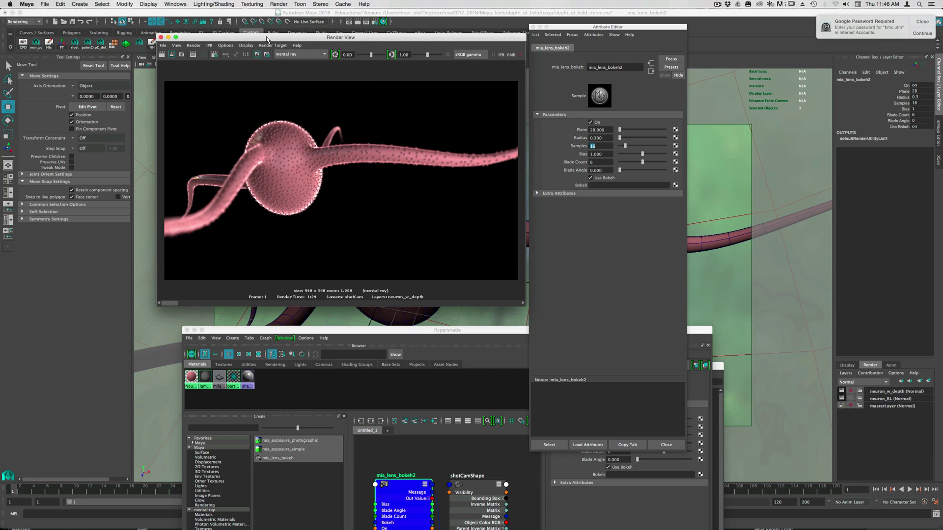
- Clear the selection, switch to the Select Tool, and park Render View at the lower left
drag(264, 39, 202, 300)
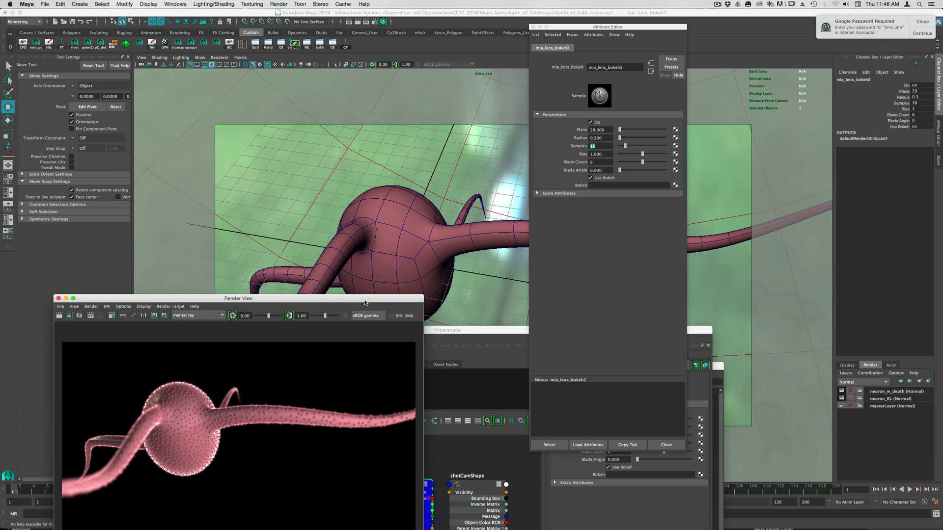
drag(365, 301, 392, 86)
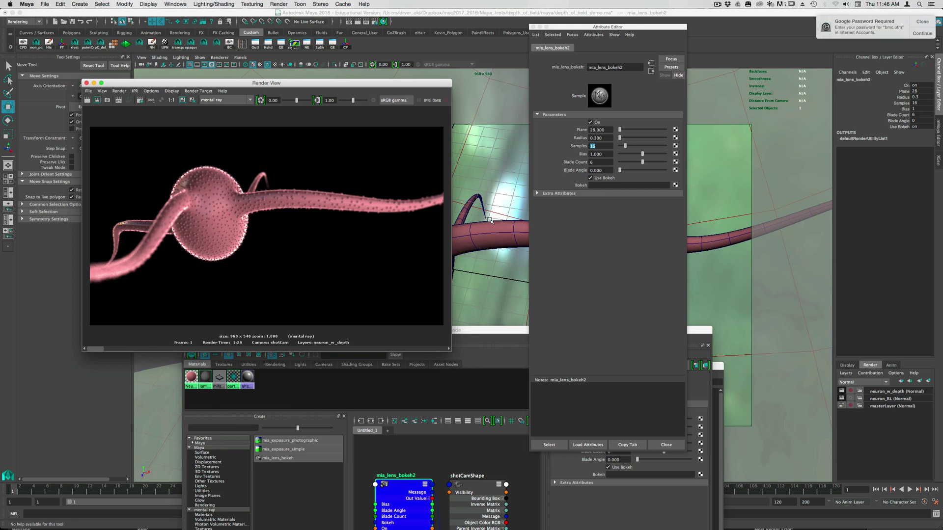
click(517, 234)
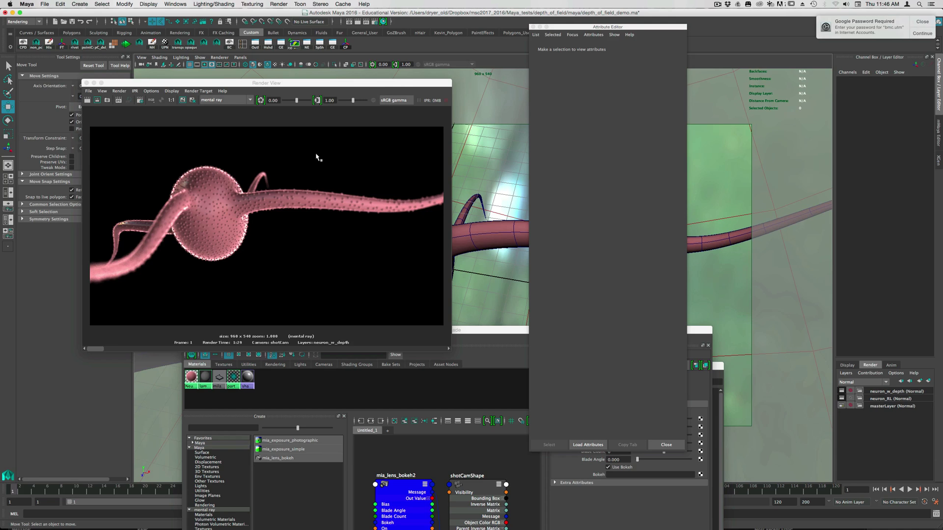
click(9, 68)
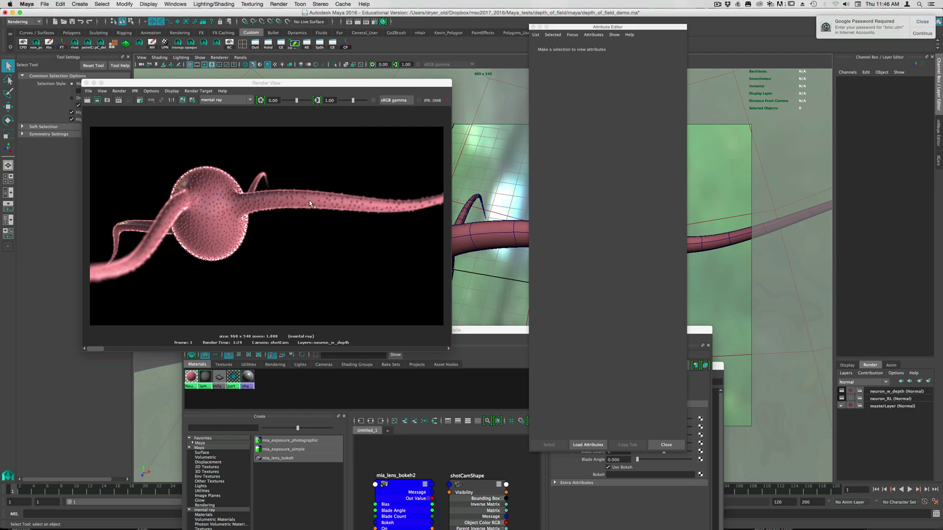
drag(280, 83, 261, 362)
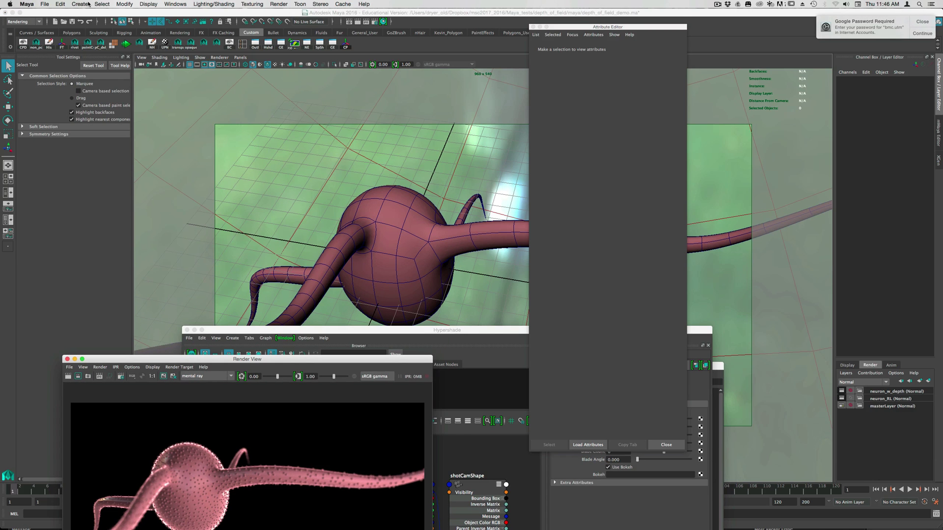
- Create a new locator from the Create menu, ready to move it
click(79, 4)
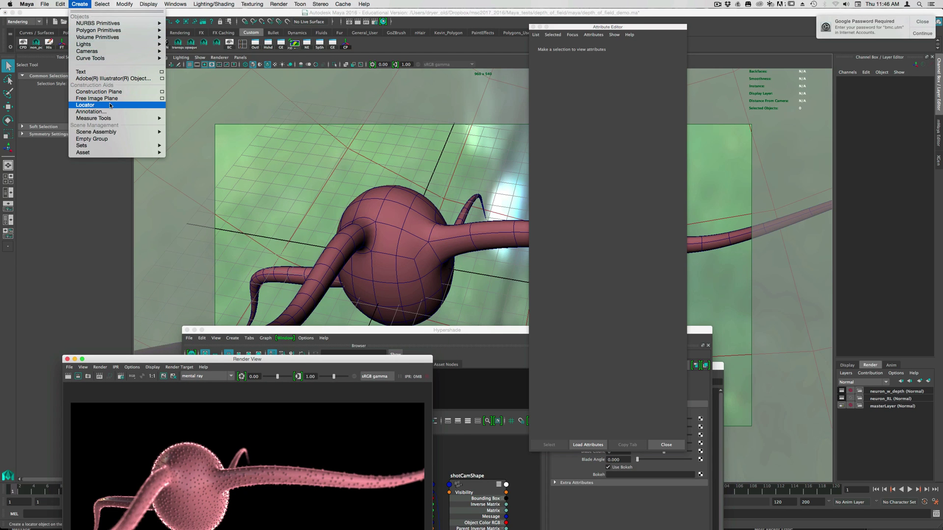
click(86, 105)
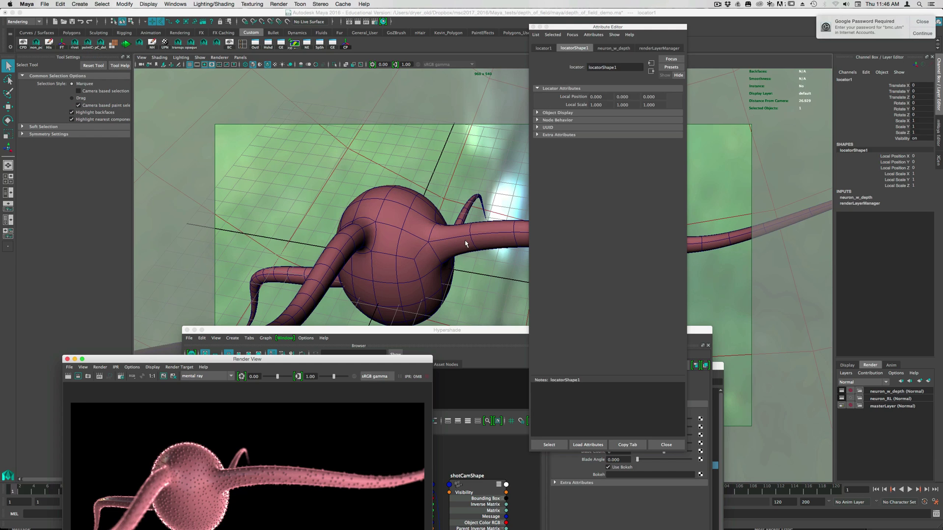
key(w)
drag(586, 31, 819, 207)
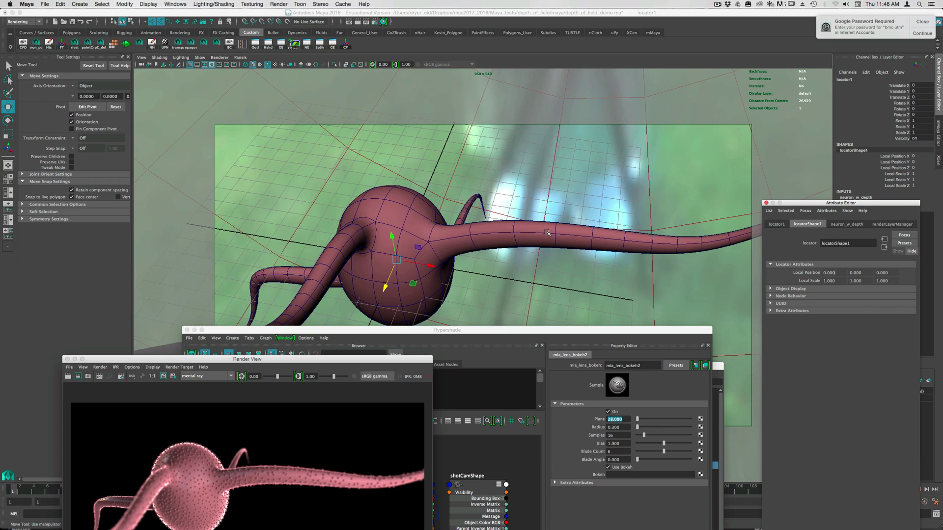
- Vertex-snap the locator onto a tentacle vertex to measure its distance from the camera
click(397, 260)
key(v)
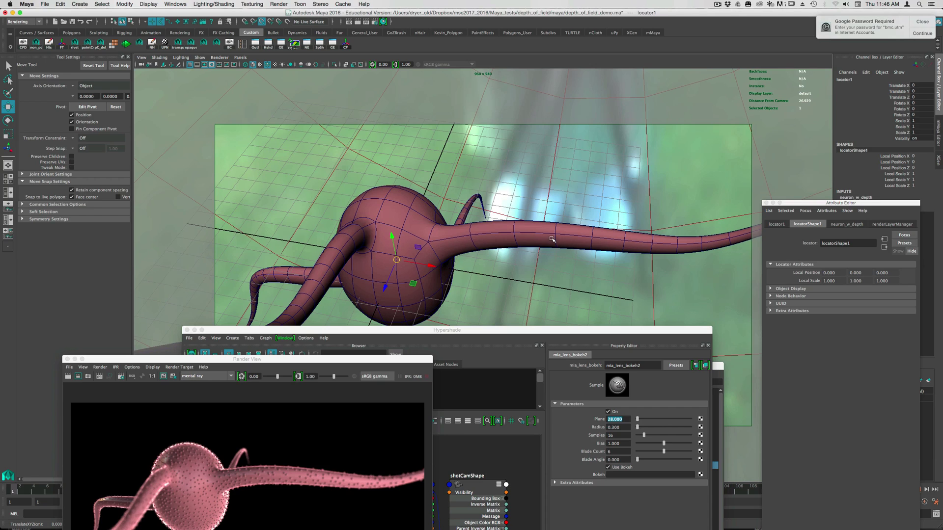
middle_drag(552, 240, 557, 235)
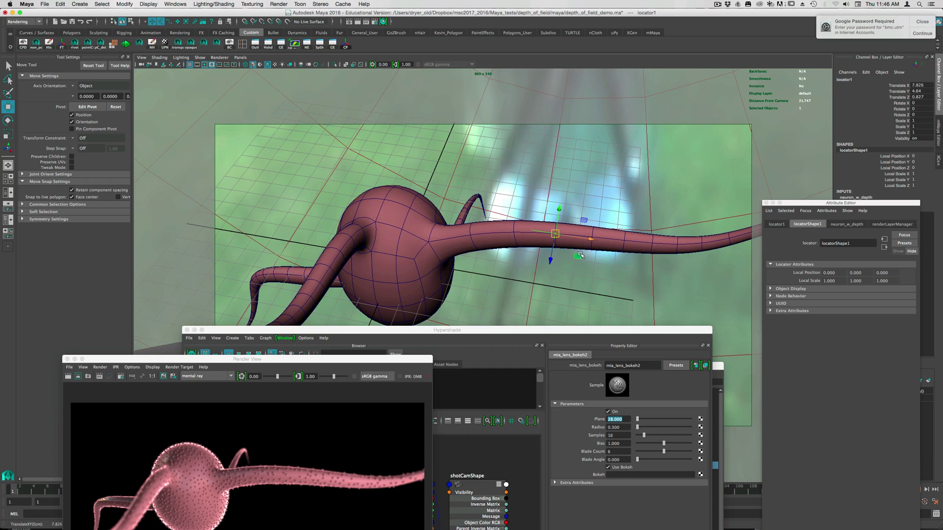
key(v)
middle_click(318, 286)
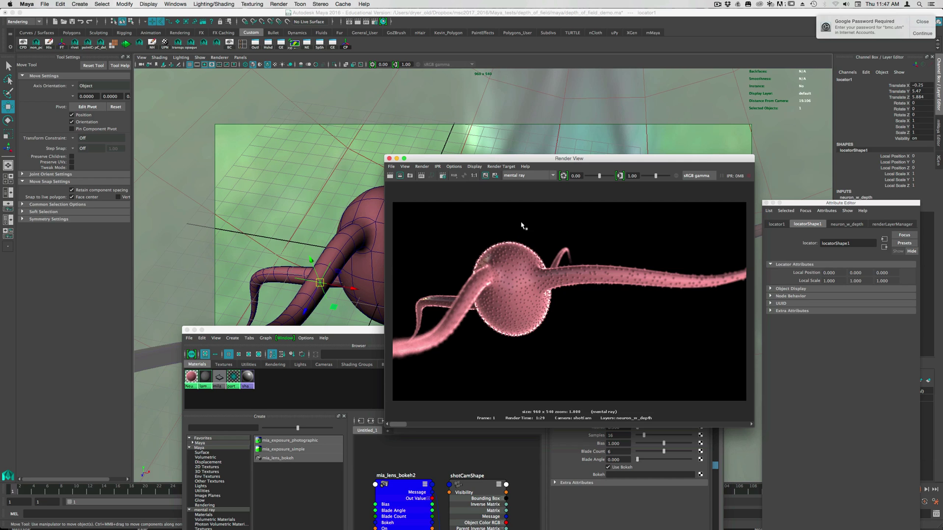
drag(481, 163, 270, 58)
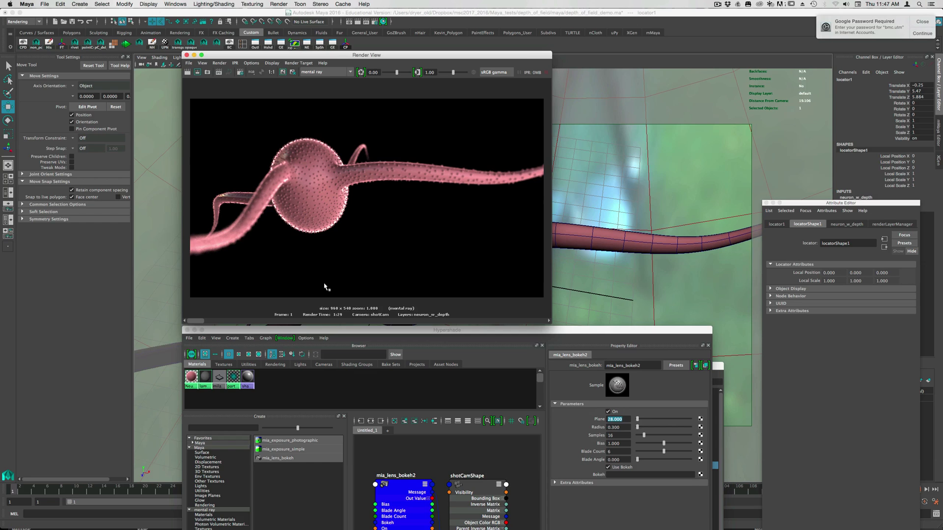